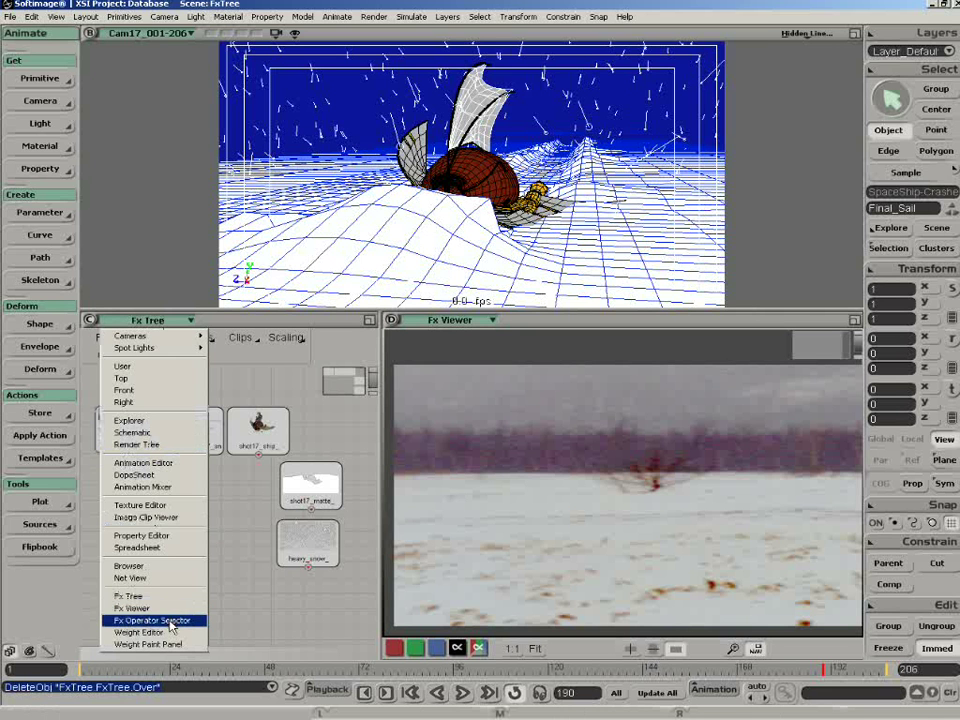
Switch the interface to the Fx View layout.
click(257, 374)
click(89, 16)
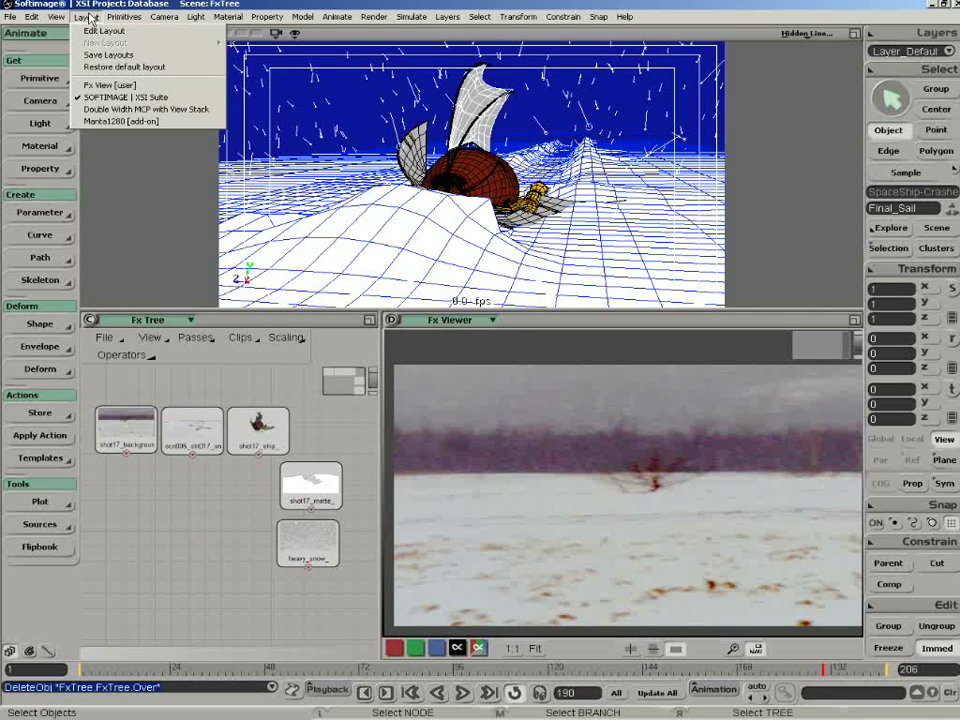
click(105, 85)
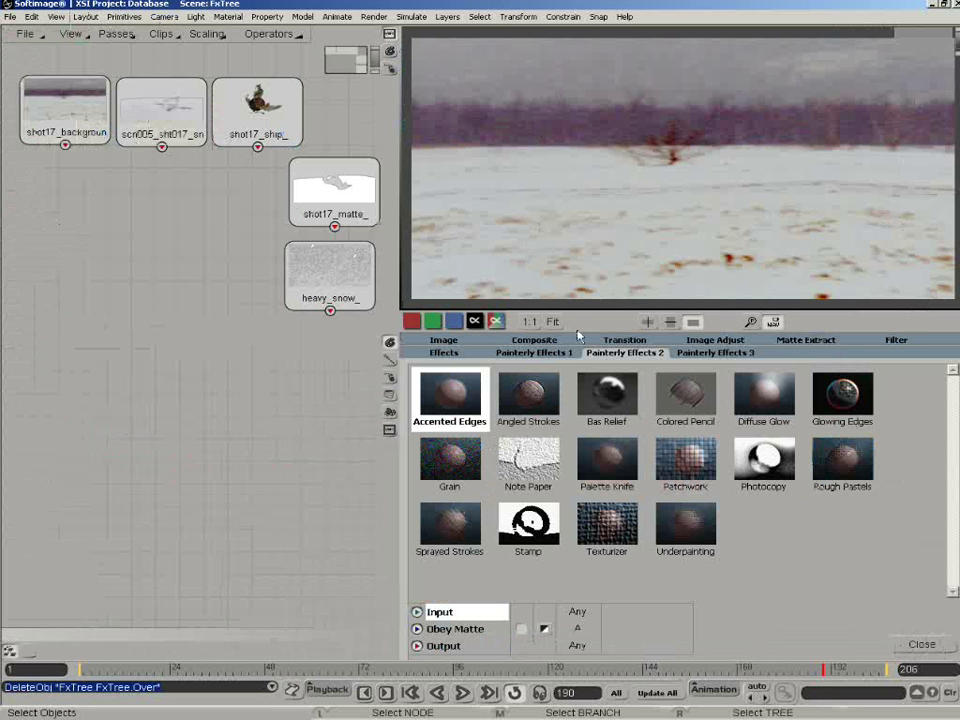
Examine the available Fx operators by category, including Effects, Image, Composite, Transition, Painterly Effects and Image Adjust.
click(550, 354)
click(445, 354)
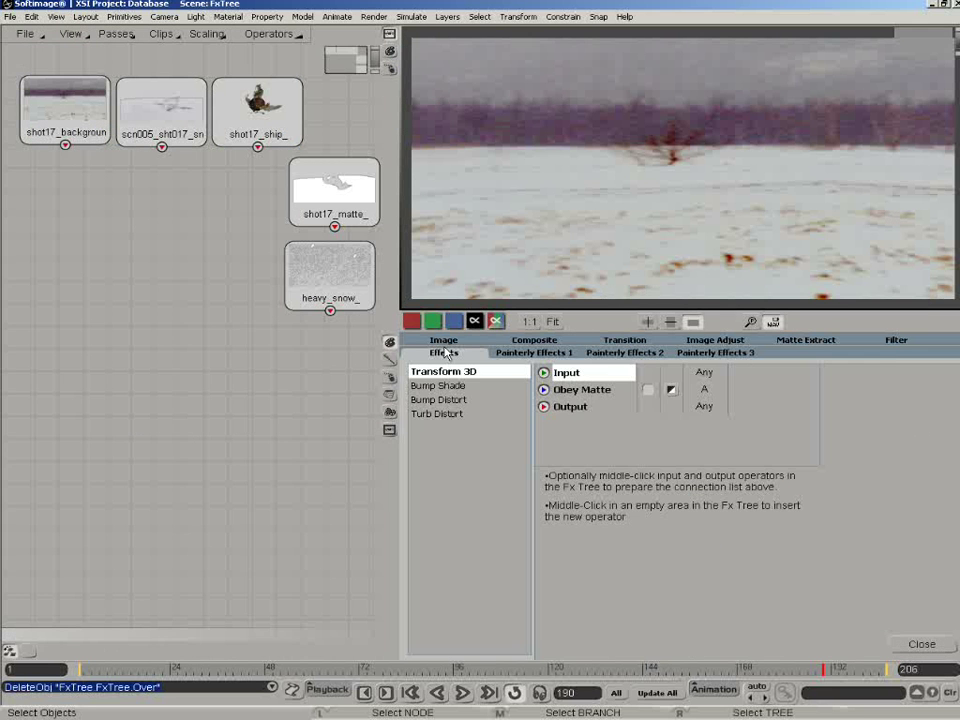
click(445, 341)
click(534, 340)
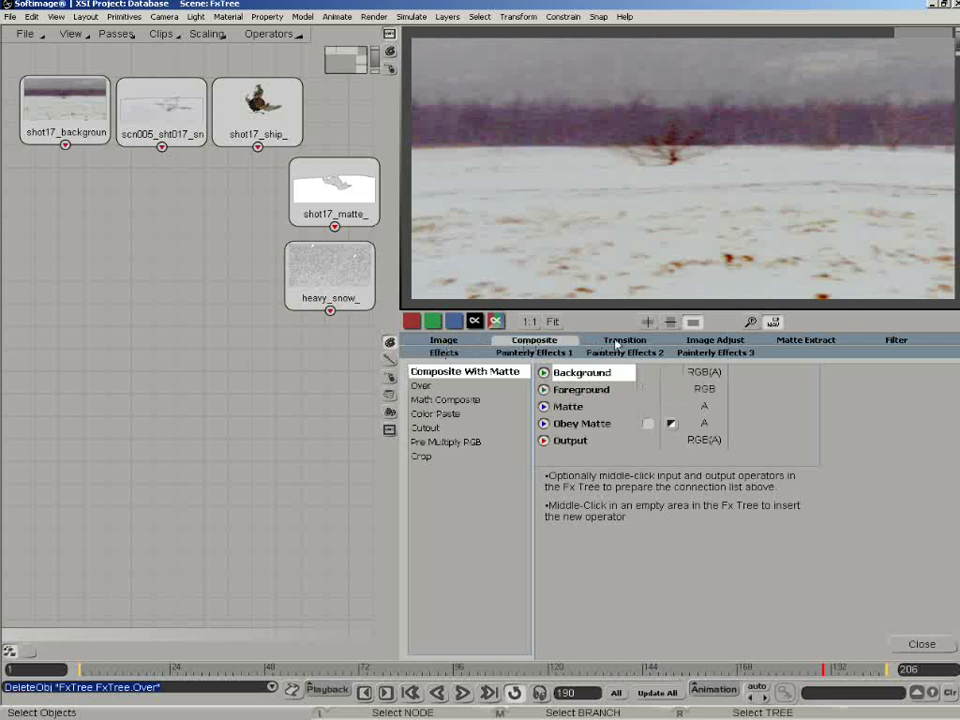
click(650, 341)
click(716, 353)
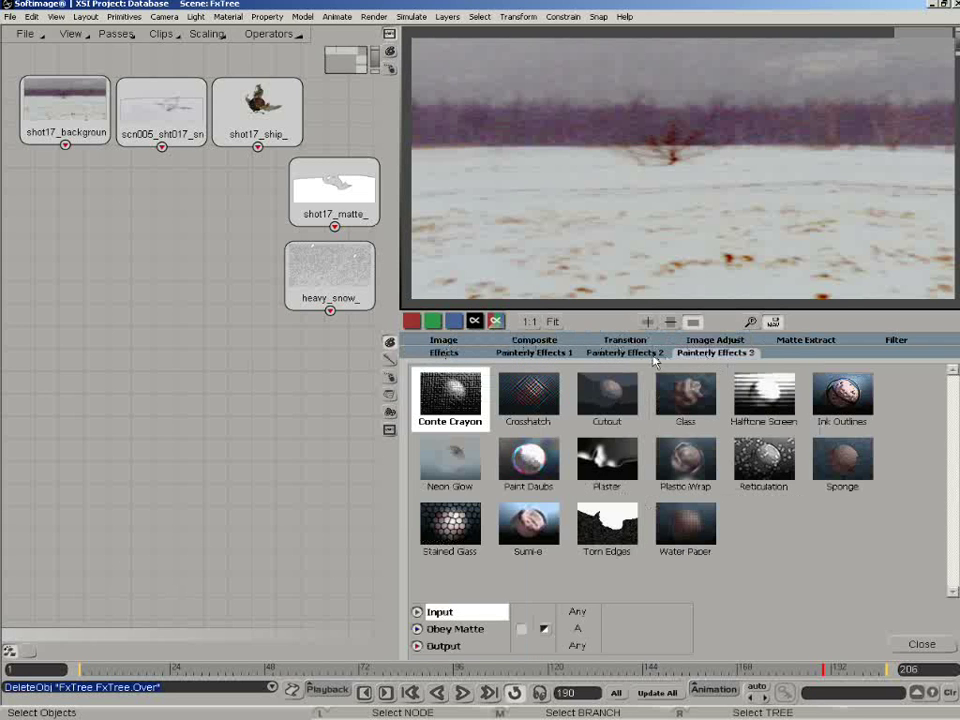
click(625, 353)
click(695, 341)
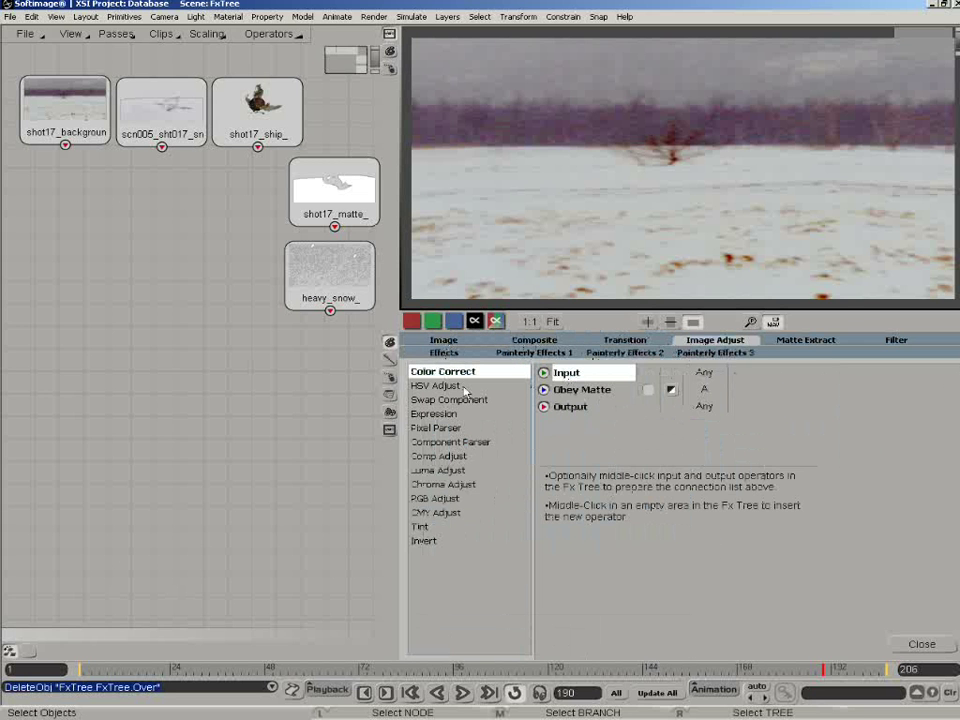
Composite the scn005_sht017 snow clip over shot17_background with an Over operator and view its output.
click(530, 340)
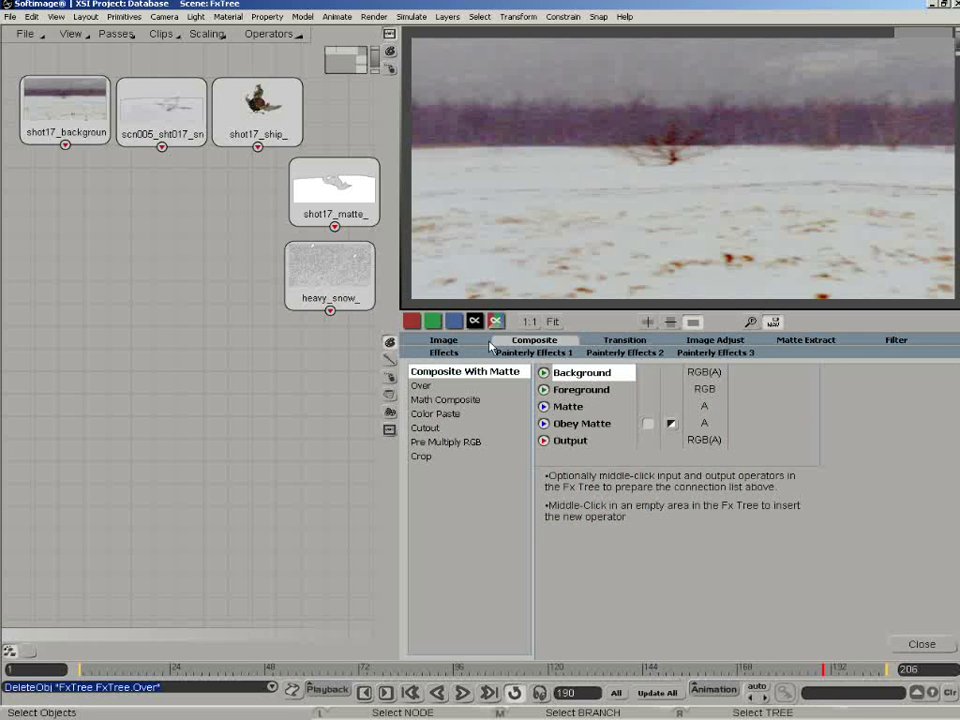
click(478, 386)
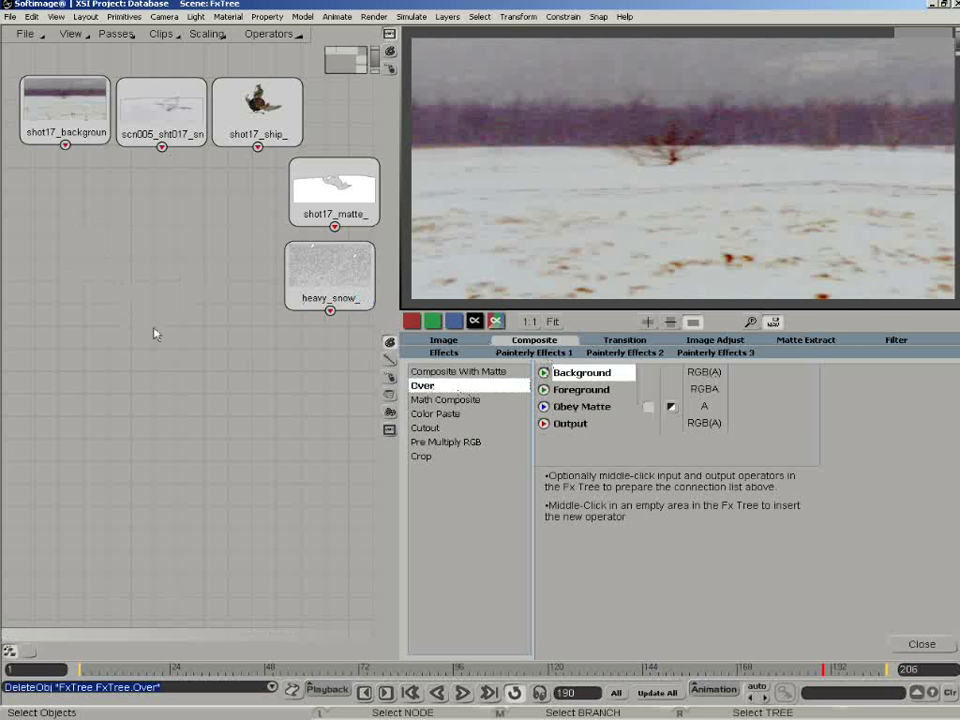
middle_click(113, 300)
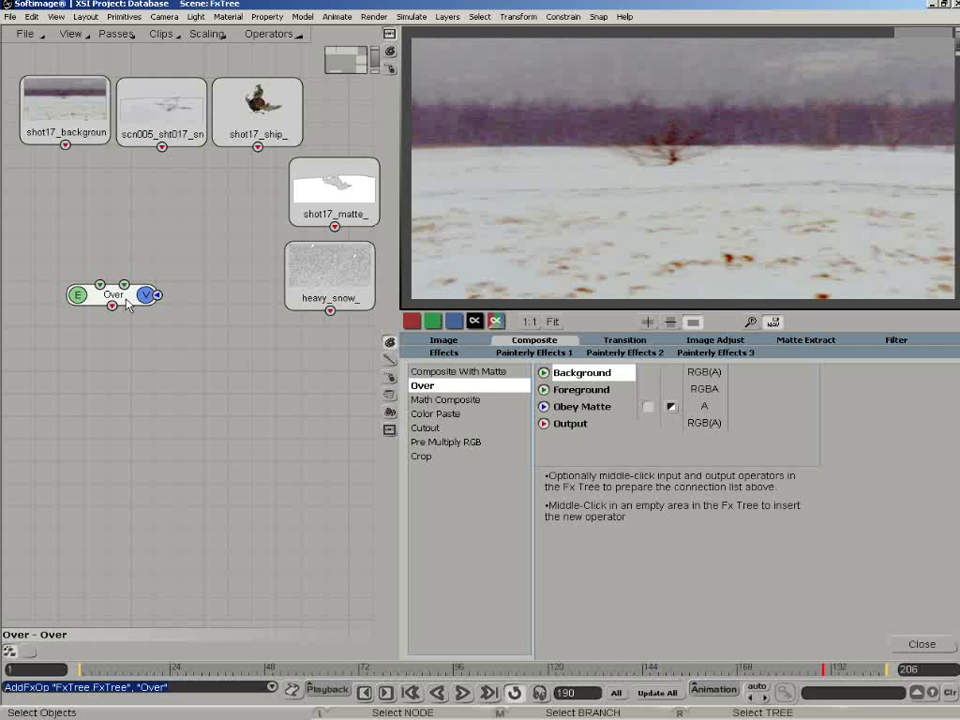
key(Delete)
middle_click(64, 118)
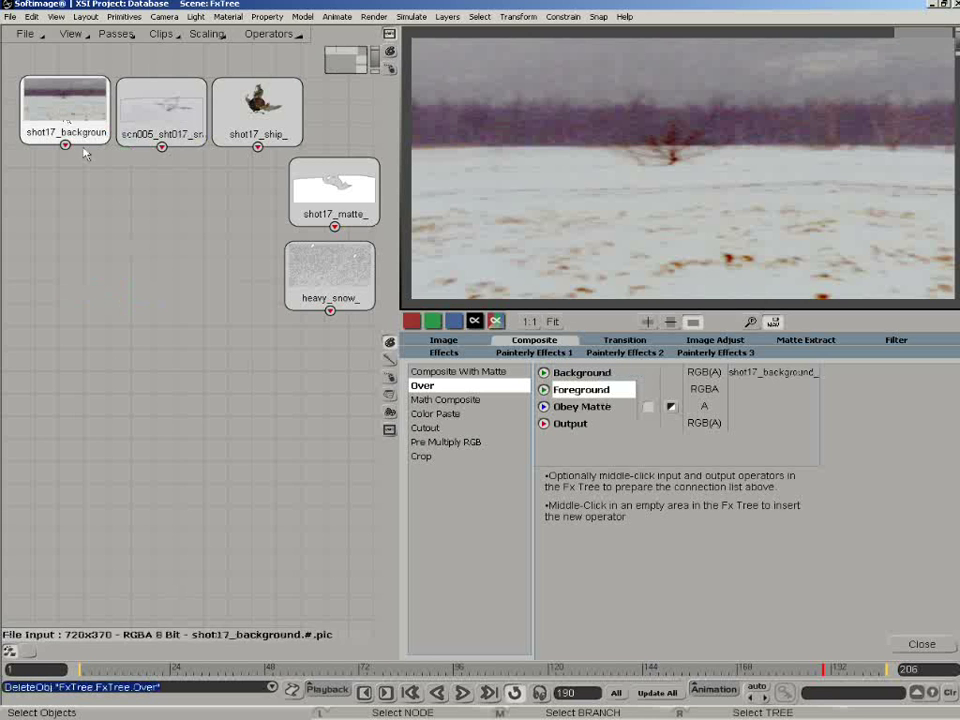
middle_click(155, 104)
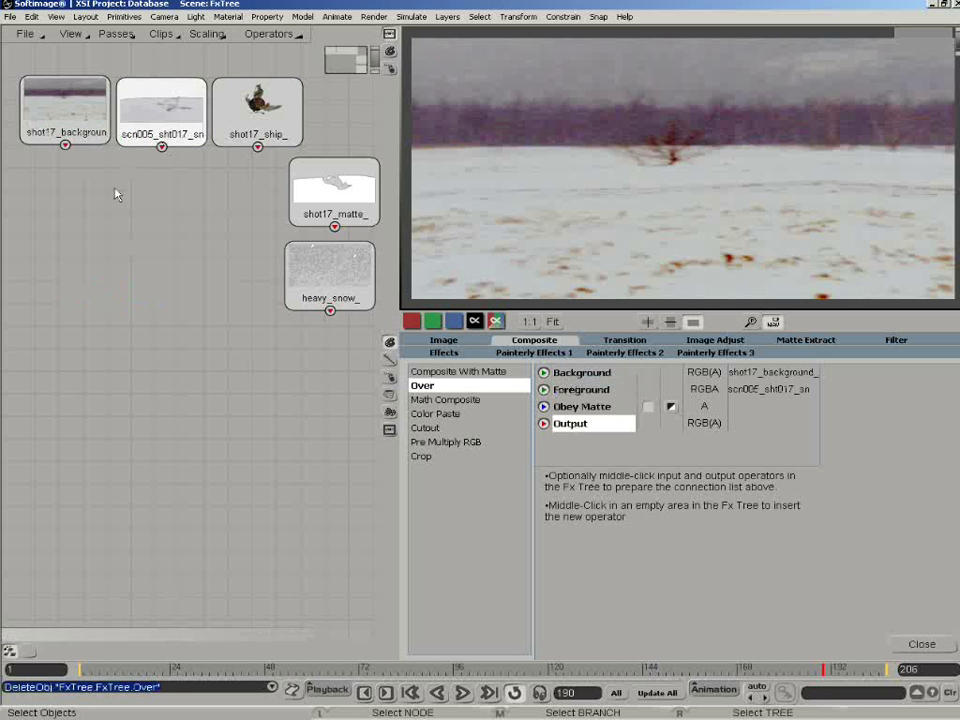
middle_click(117, 230)
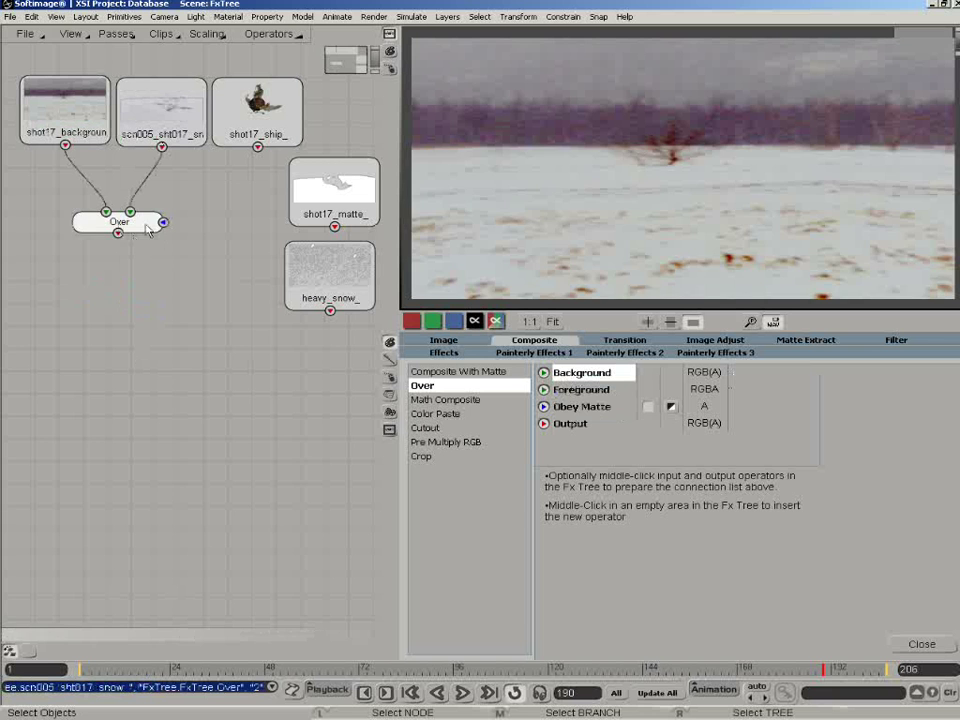
click(152, 223)
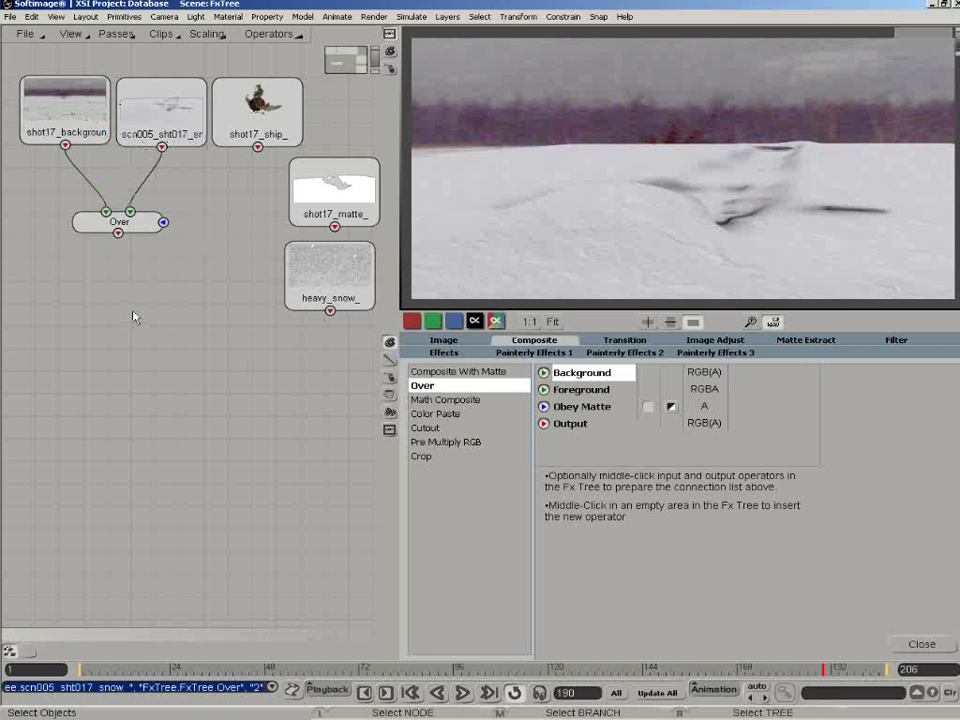
Add a second Over operator placing shot17_ship over the first Over's output, with shot17_matte connected as its obey matte.
middle_click(118, 221)
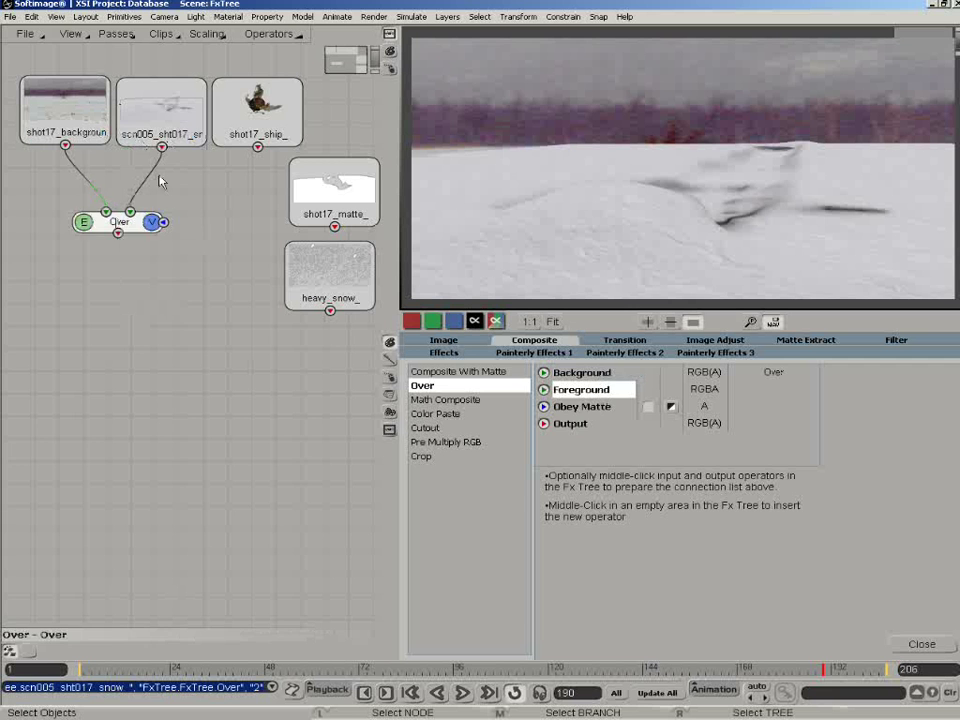
middle_click(257, 108)
middle_click(210, 306)
drag(334, 227, 253, 312)
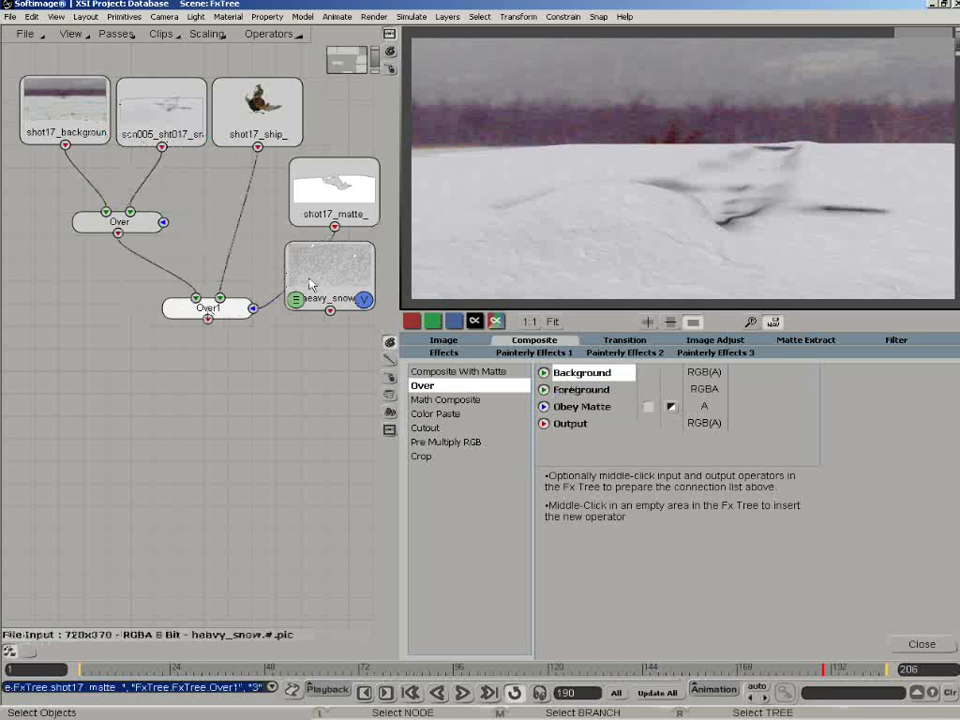
Move the heavy_snow node lower, add a third Over operator placing it over Over1, and view the composite.
drag(328, 274, 330, 345)
middle_click(207, 308)
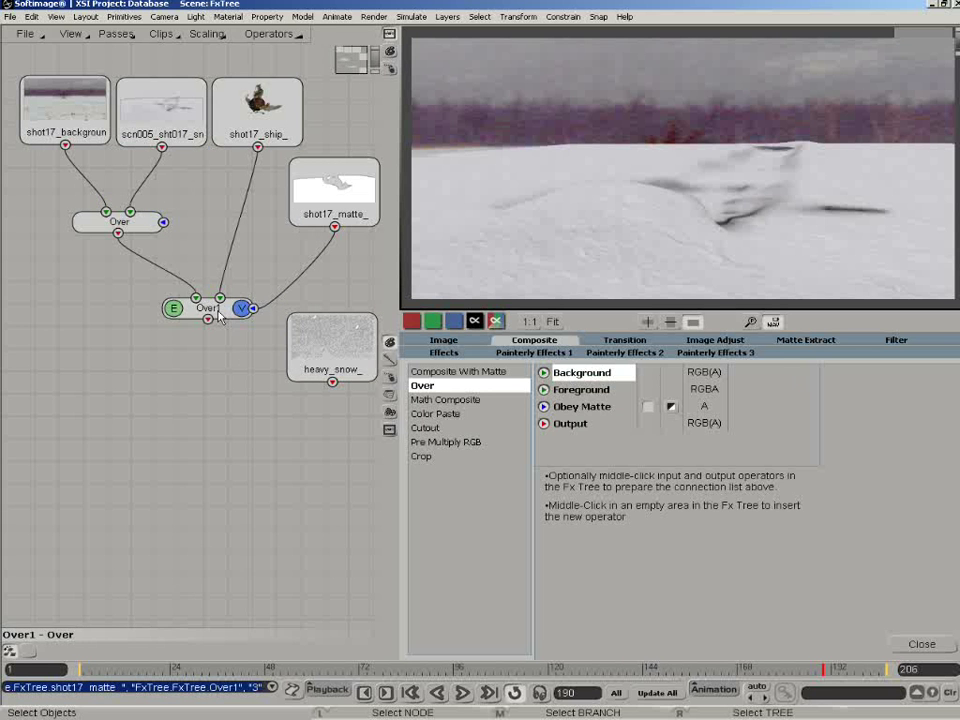
middle_click(332, 347)
middle_click(255, 416)
mouse_move(284, 424)
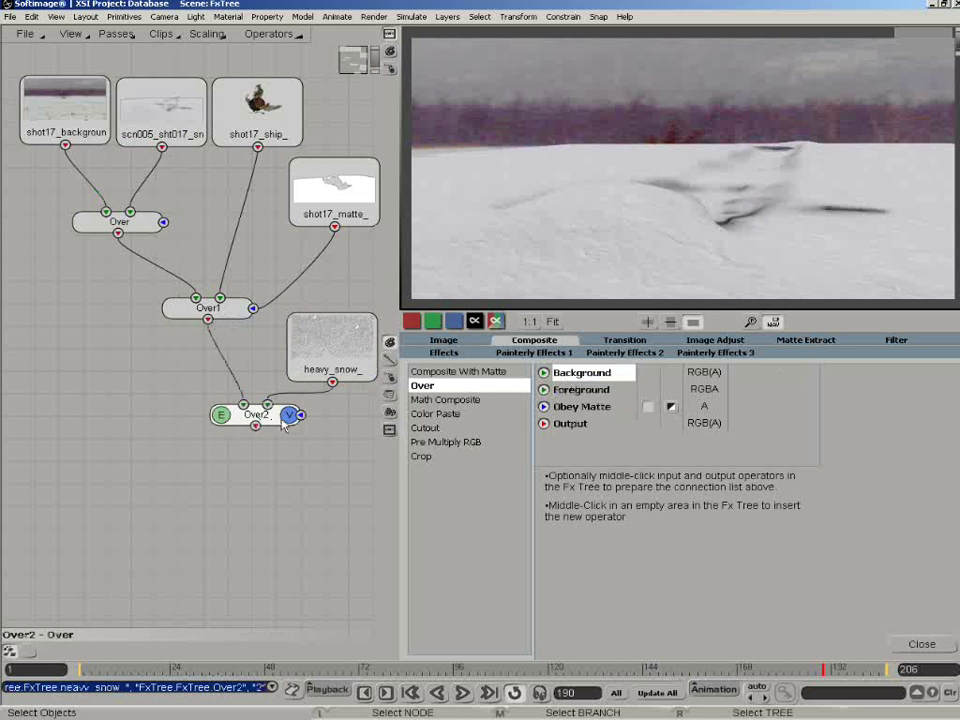
Show the Cam17_001-206 camera view below the composite and scrub the animation to frame 109.
click(390, 361)
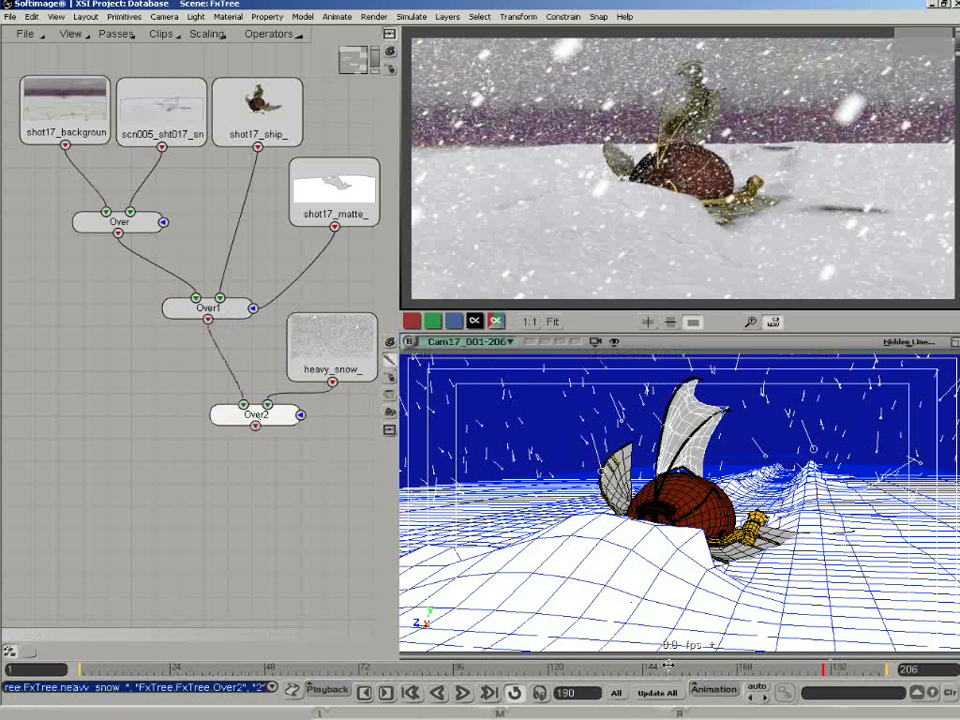
drag(663, 669, 570, 669)
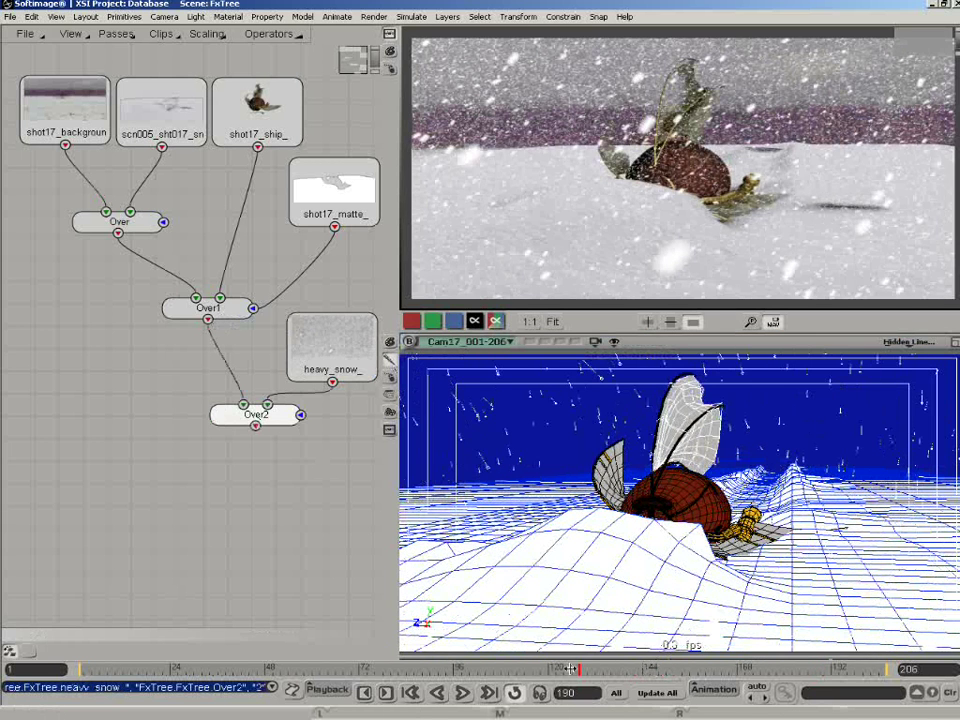
click(505, 668)
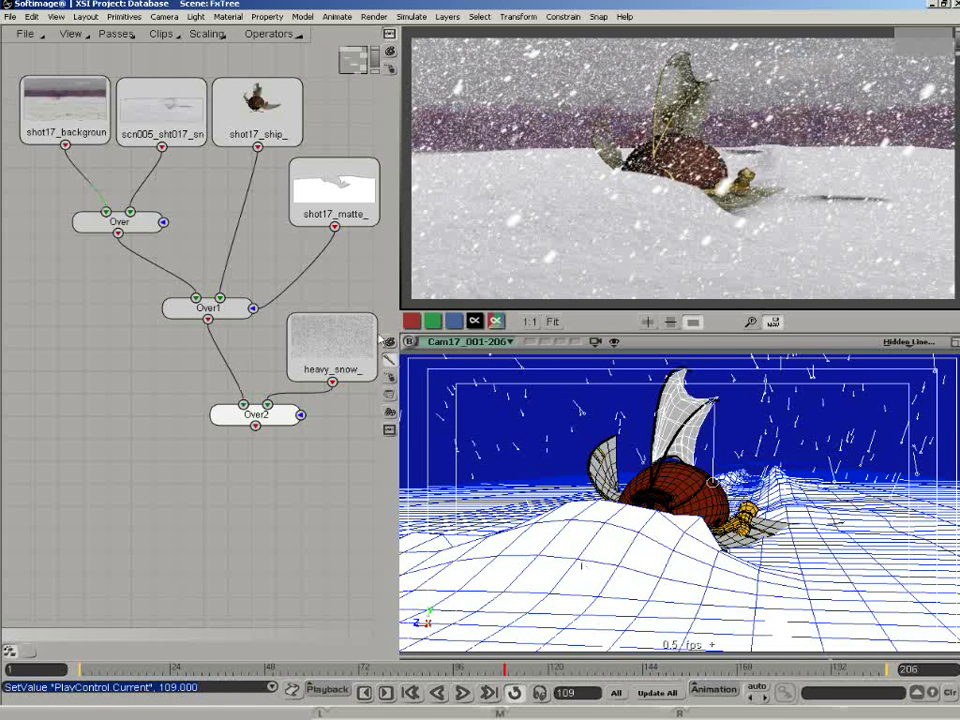
Create a new Fx Tree and load the SHIP_HULL1 image clip into it, spacing its input and output nodes apart.
click(170, 389)
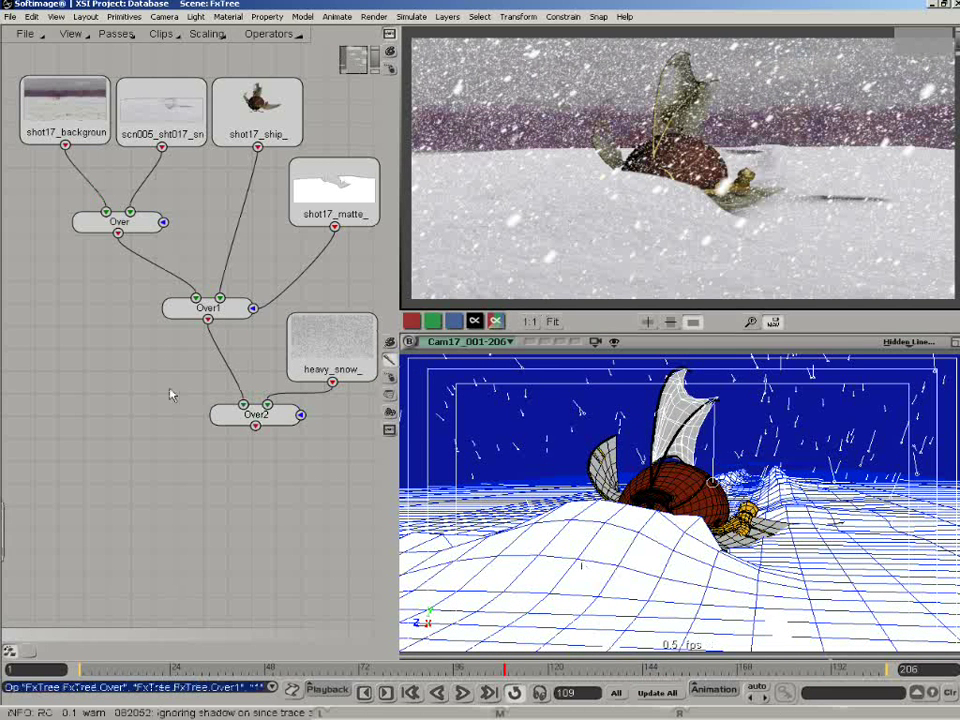
click(160, 38)
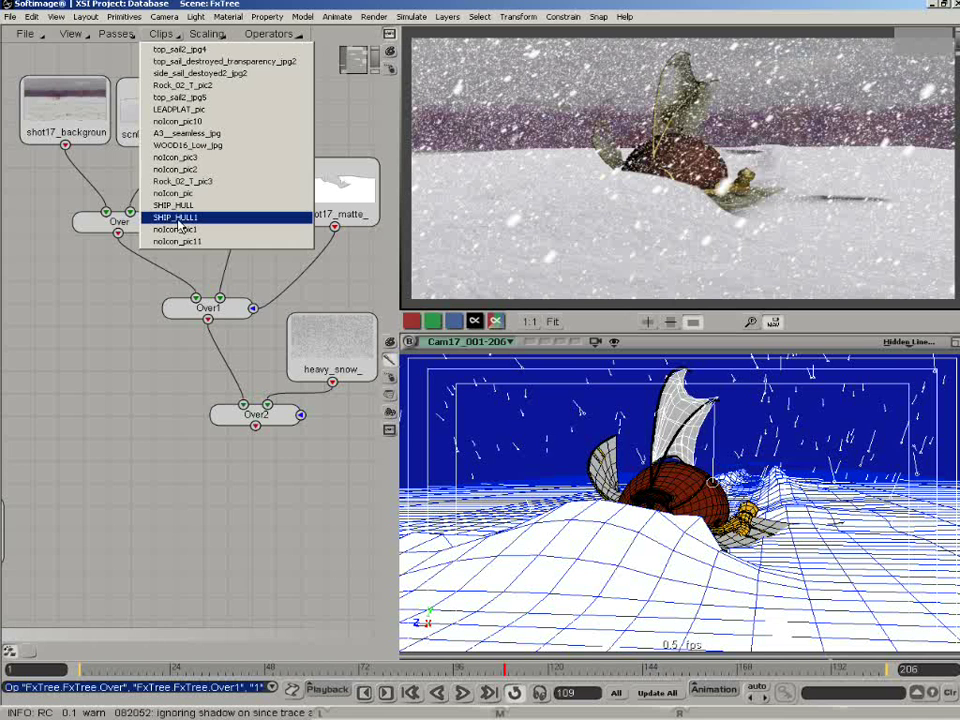
click(20, 33)
click(36, 47)
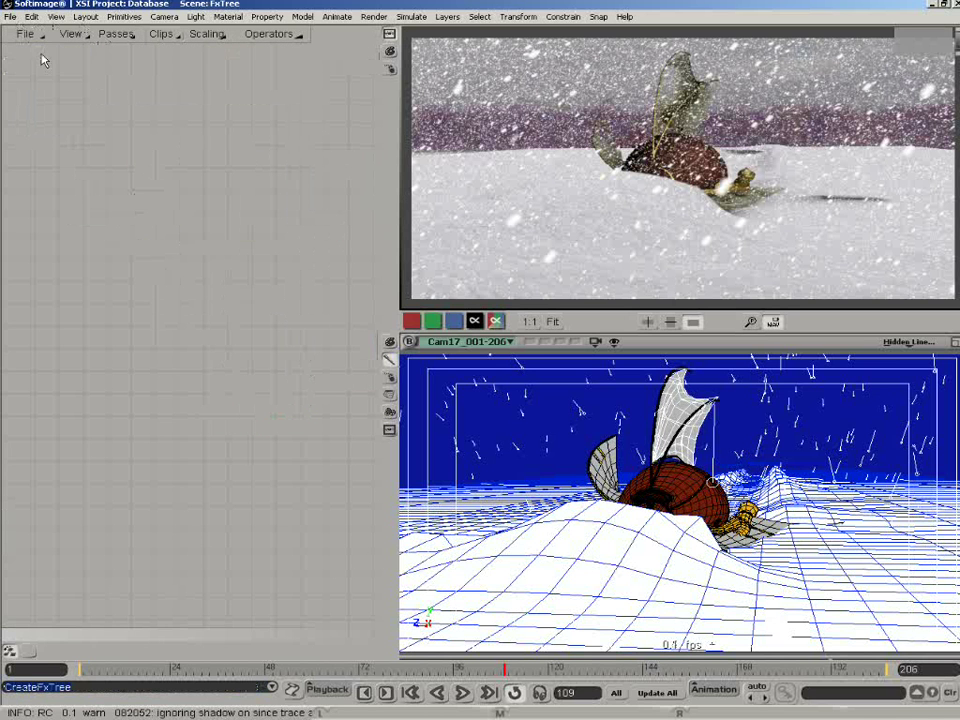
click(160, 34)
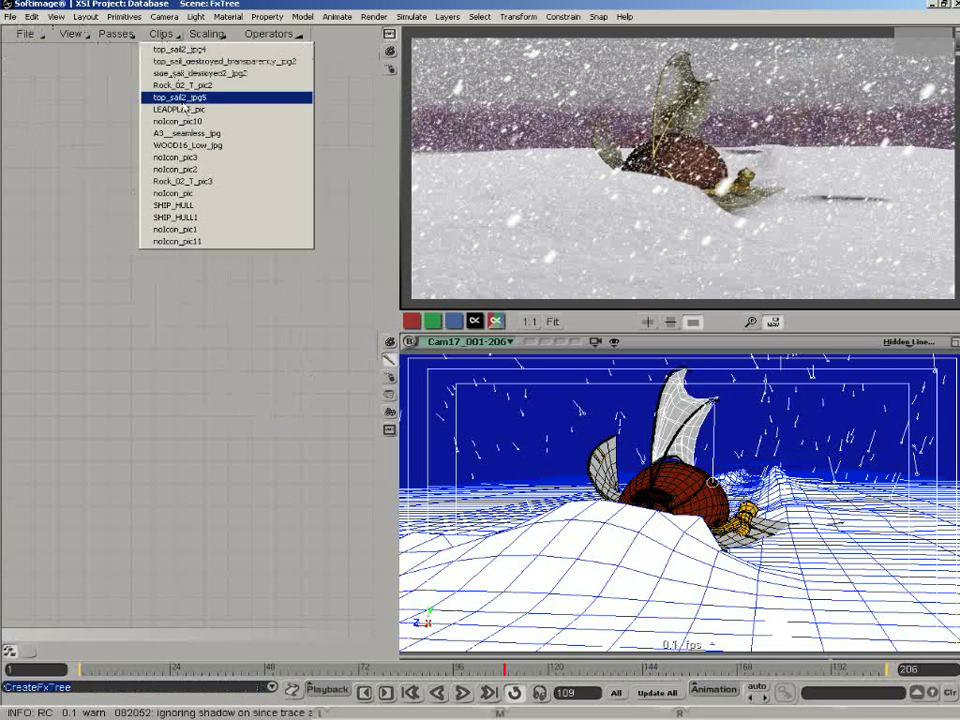
click(210, 218)
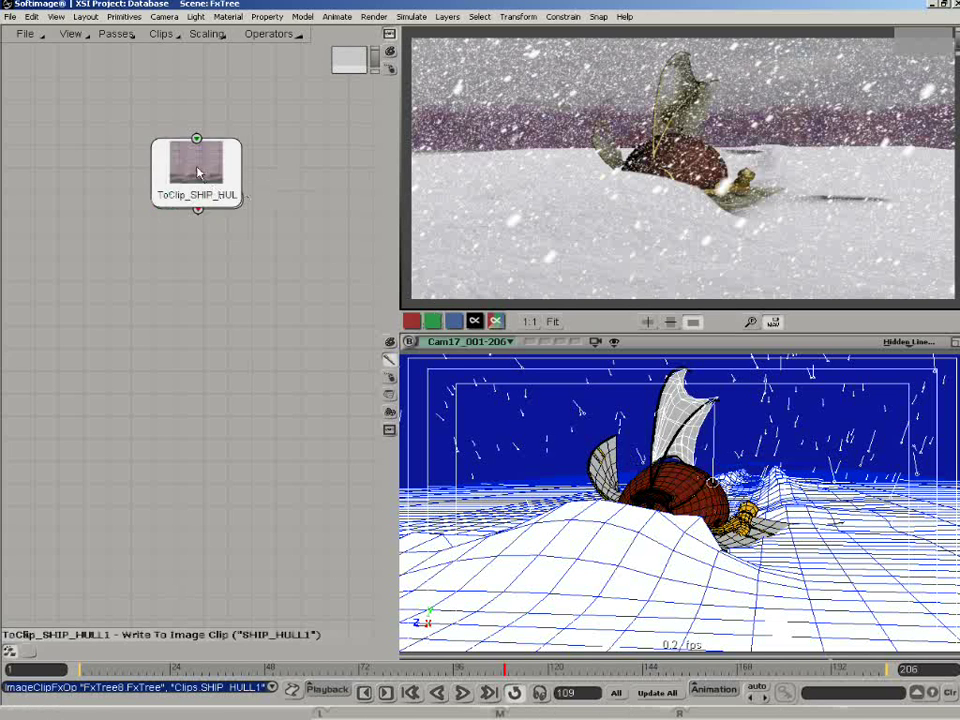
mouse_move(198, 177)
mouse_down()
mouse_move(196, 315)
mouse_move(206, 337)
mouse_up()
Draw a render region around the ship's hull in the camera view.
key(q)
mouse_move(569, 410)
mouse_down()
mouse_move(784, 612)
mouse_move(799, 606)
mouse_up()
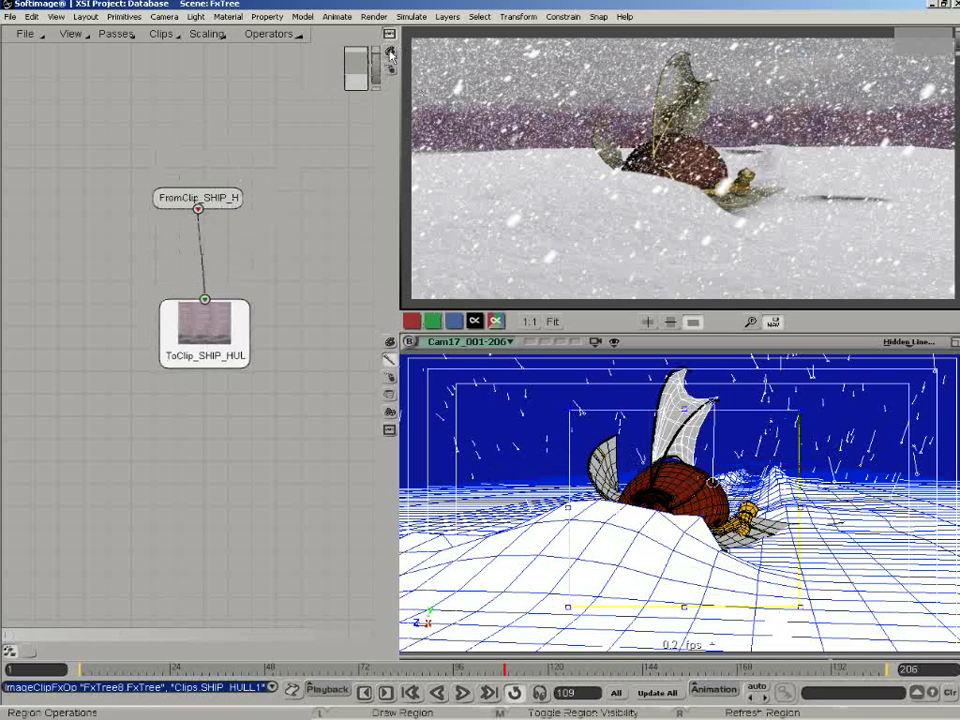
Insert a Color Correct operator between the SHIP_HULL1 clip's input and output nodes, moving the output node down for room.
click(390, 53)
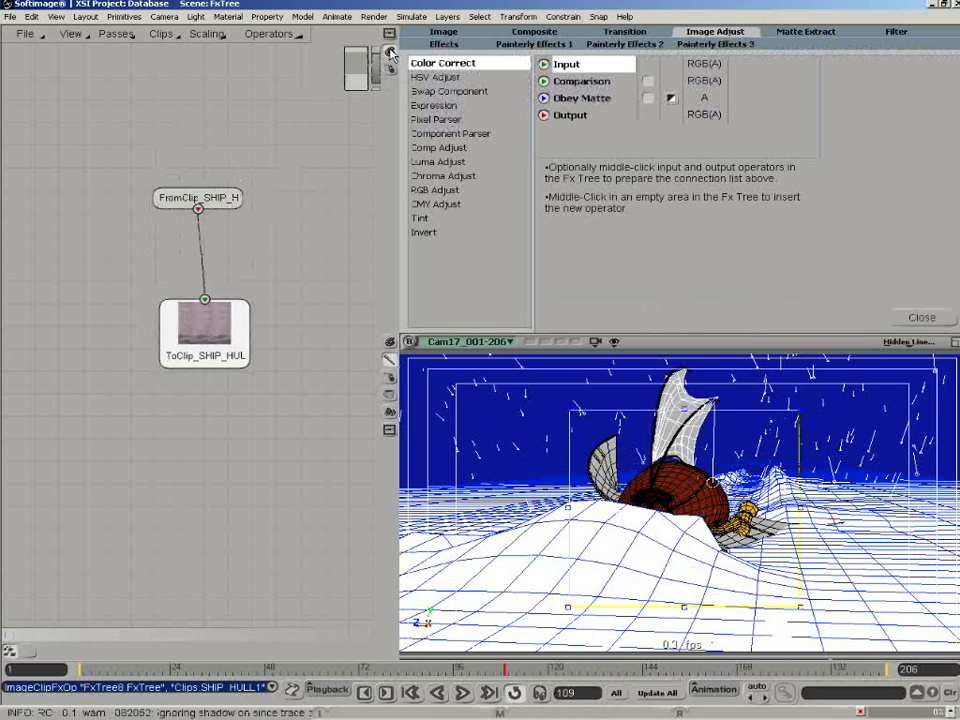
click(618, 31)
click(712, 33)
click(444, 65)
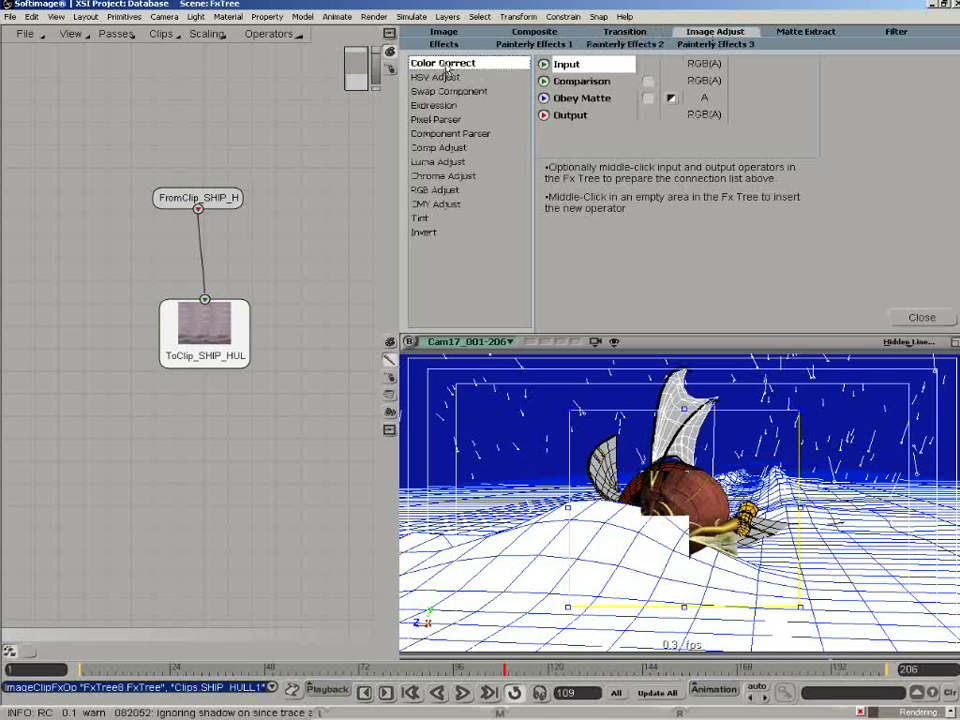
middle_click(210, 199)
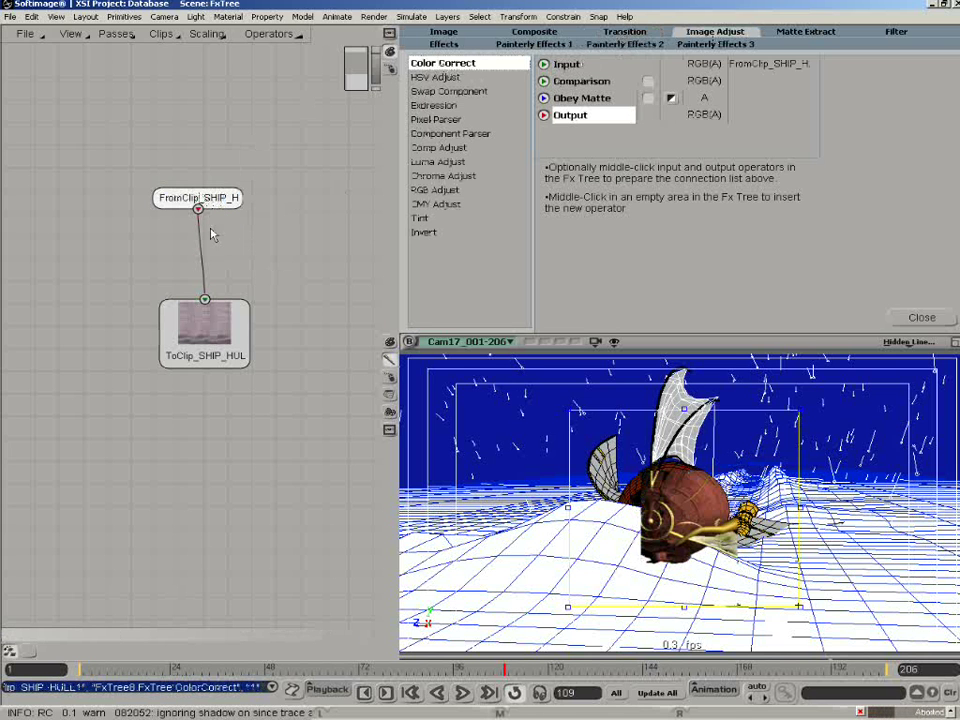
middle_click(240, 238)
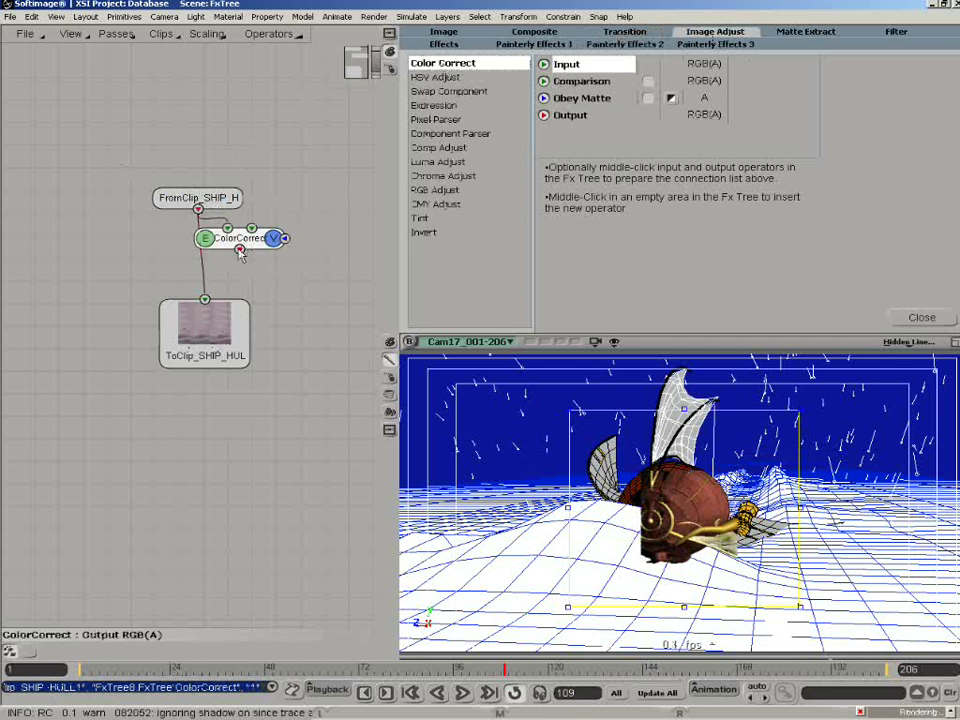
drag(226, 333, 213, 414)
drag(240, 249, 192, 381)
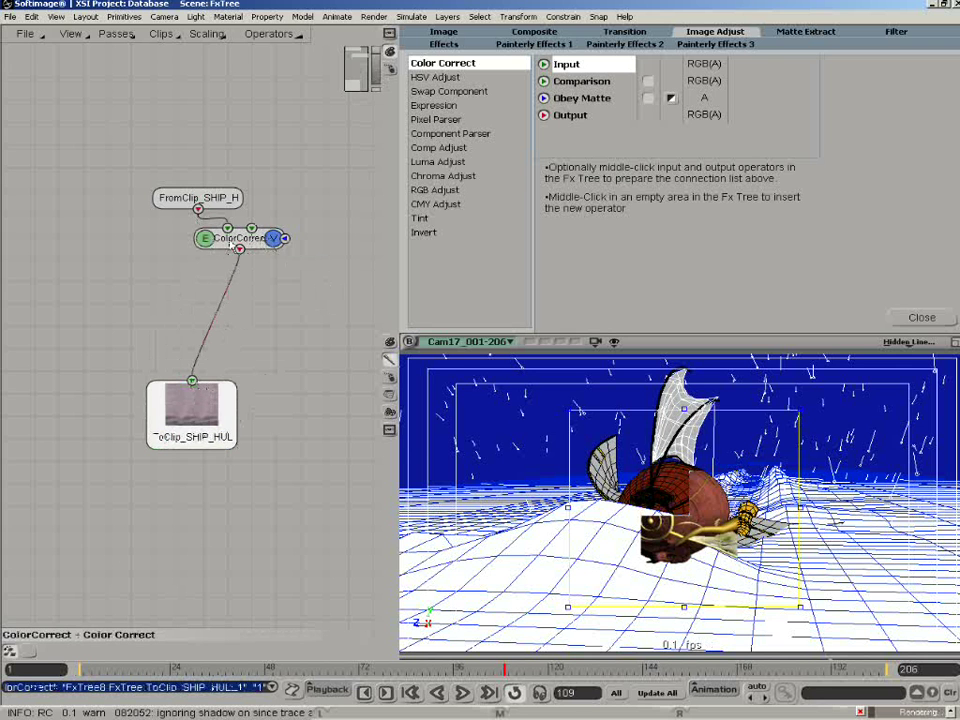
View the Color Correct operator's output with its properties open and shift the master color balance toward red.
click(205, 238)
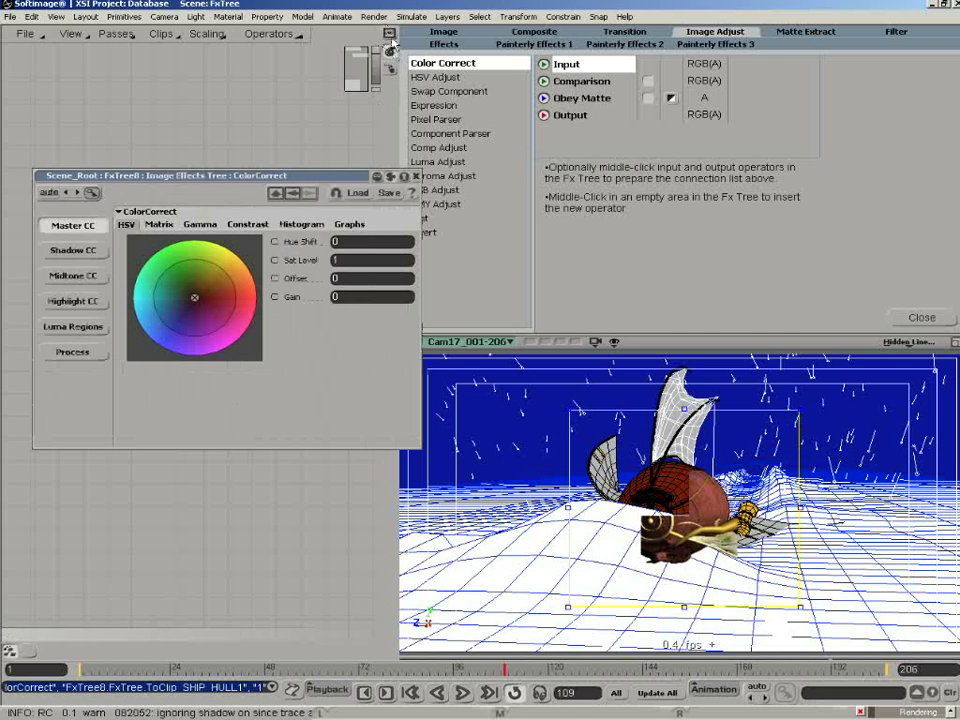
click(390, 37)
drag(336, 178, 316, 404)
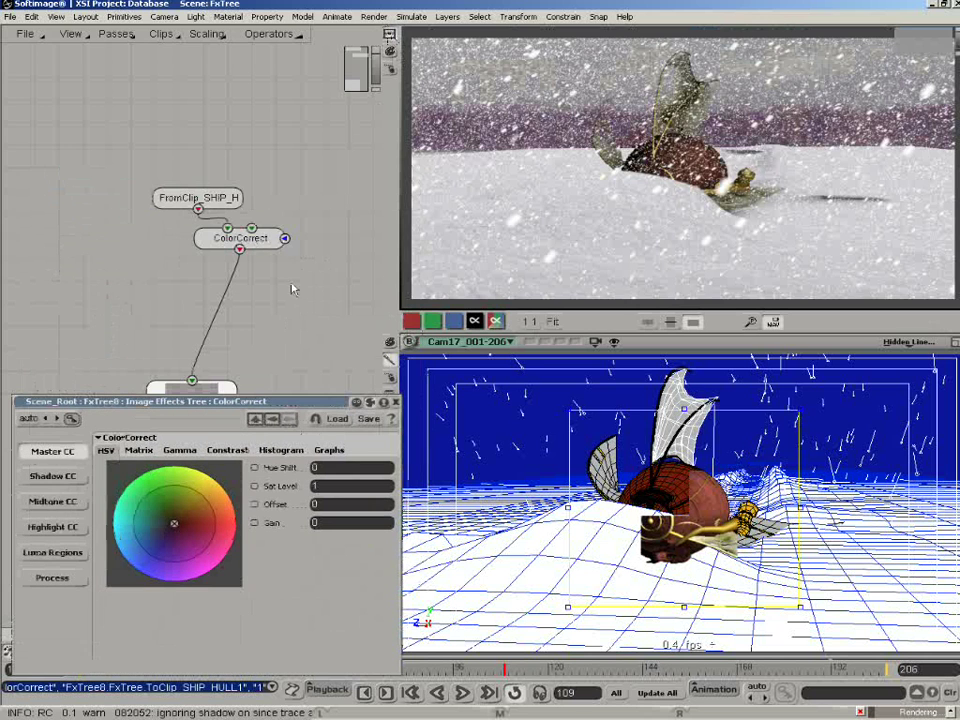
click(283, 238)
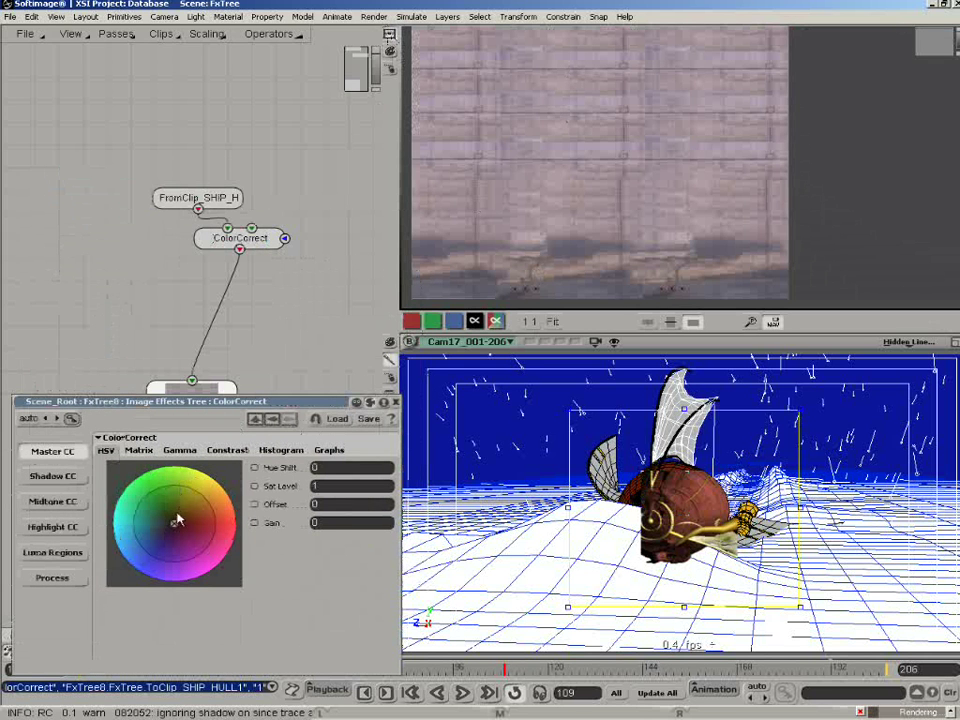
drag(178, 522, 196, 523)
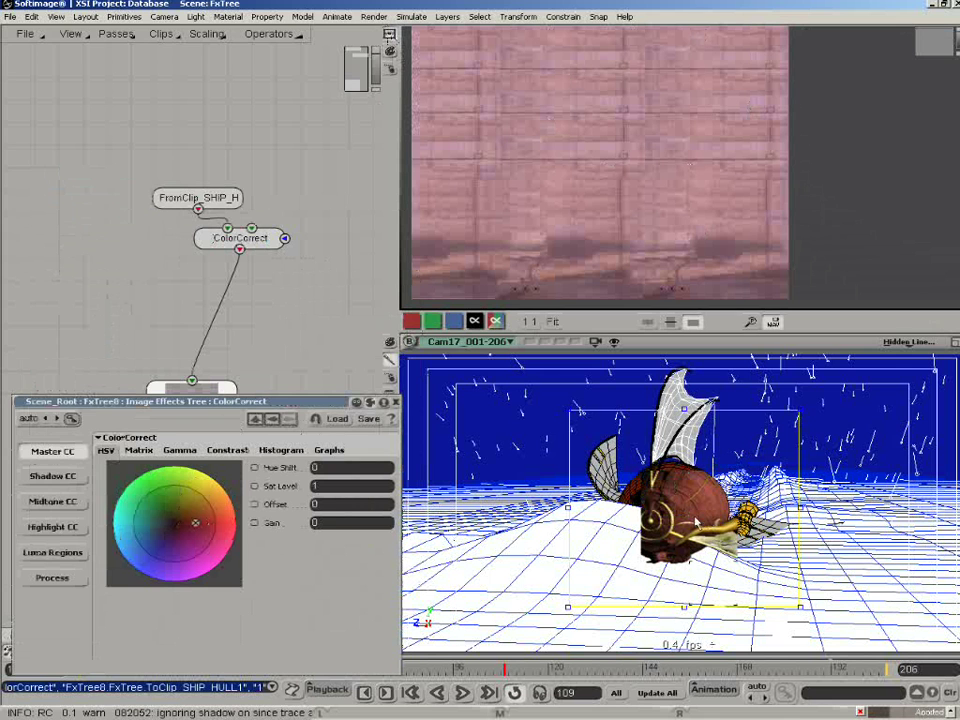
Push the master color balance of the hull texture's Color Correct operator further toward red.
drag(195, 523, 207, 521)
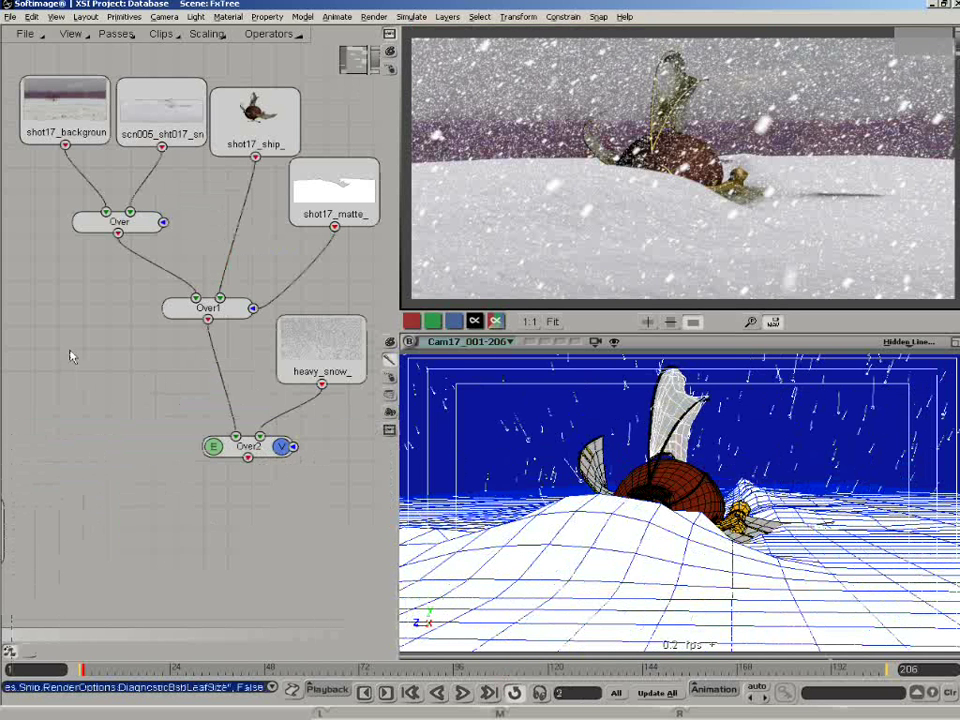
Choose Ship as the current render pass from the scene's pass list.
click(27, 652)
click(67, 523)
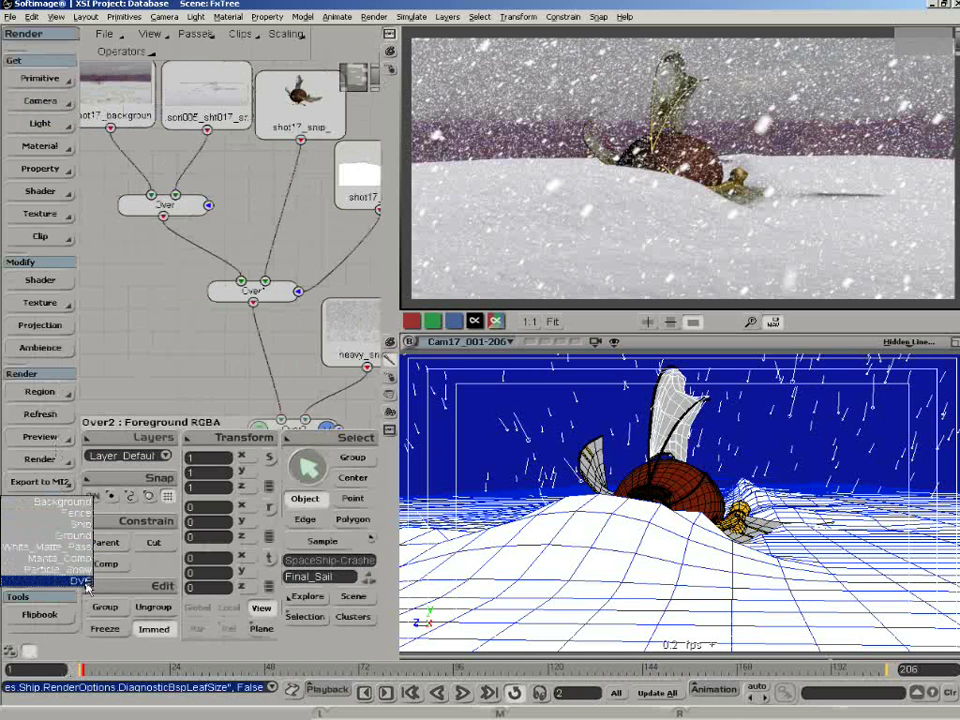
click(75, 527)
click(11, 650)
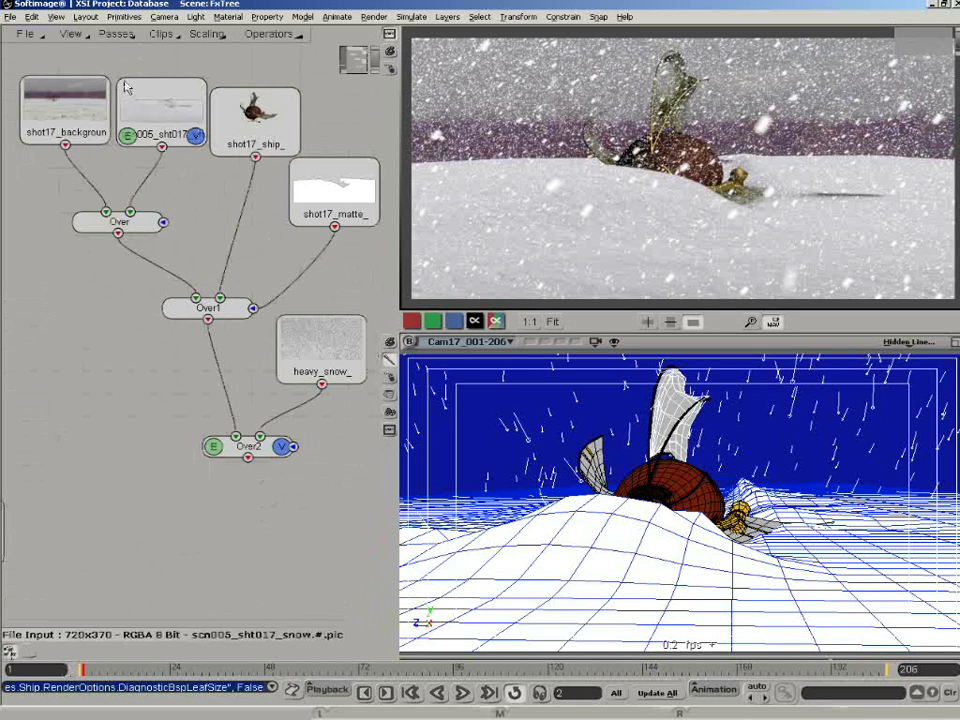
Bring the Ship pass into the Fx Tree, connect it to Over1's foreground input in place of the shot17_ship clip, and place it above Over1.
click(110, 35)
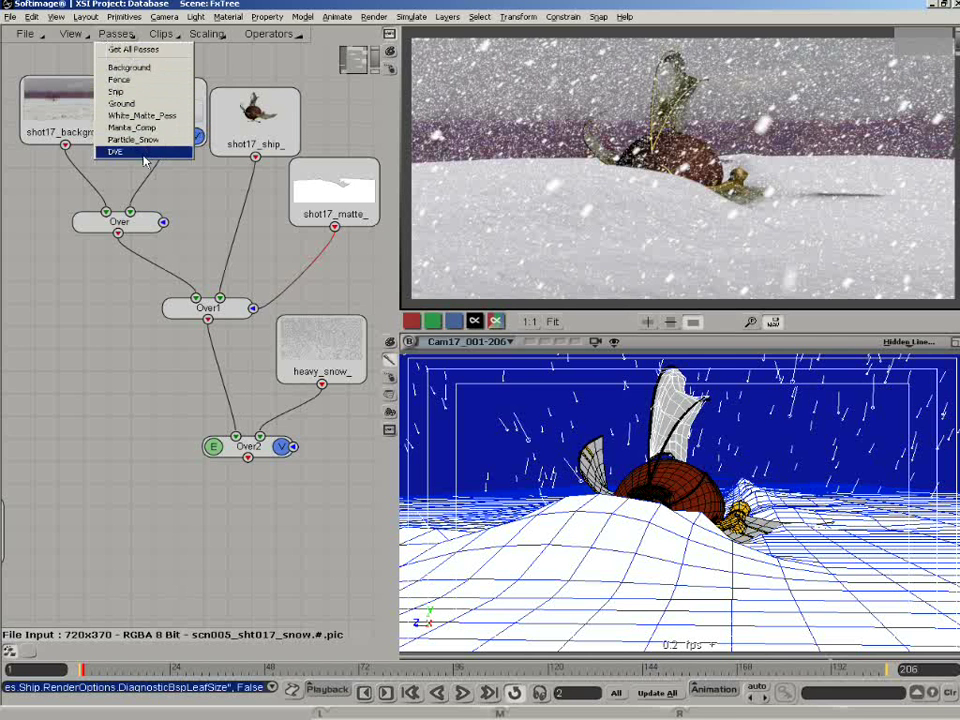
click(145, 93)
drag(214, 184, 220, 298)
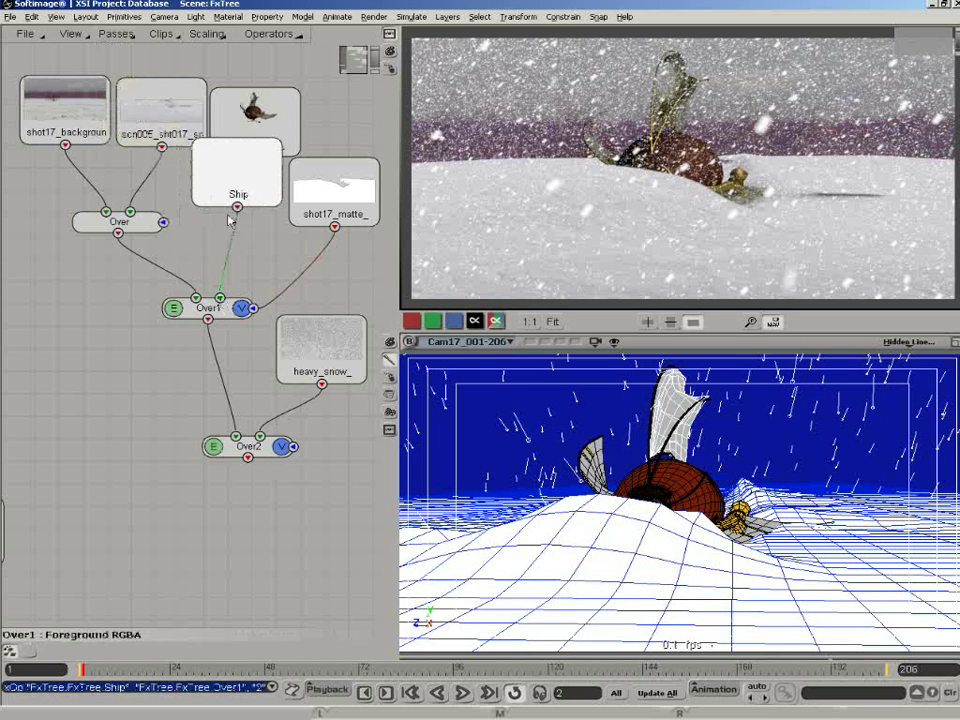
drag(233, 154, 227, 199)
mouse_move(266, 237)
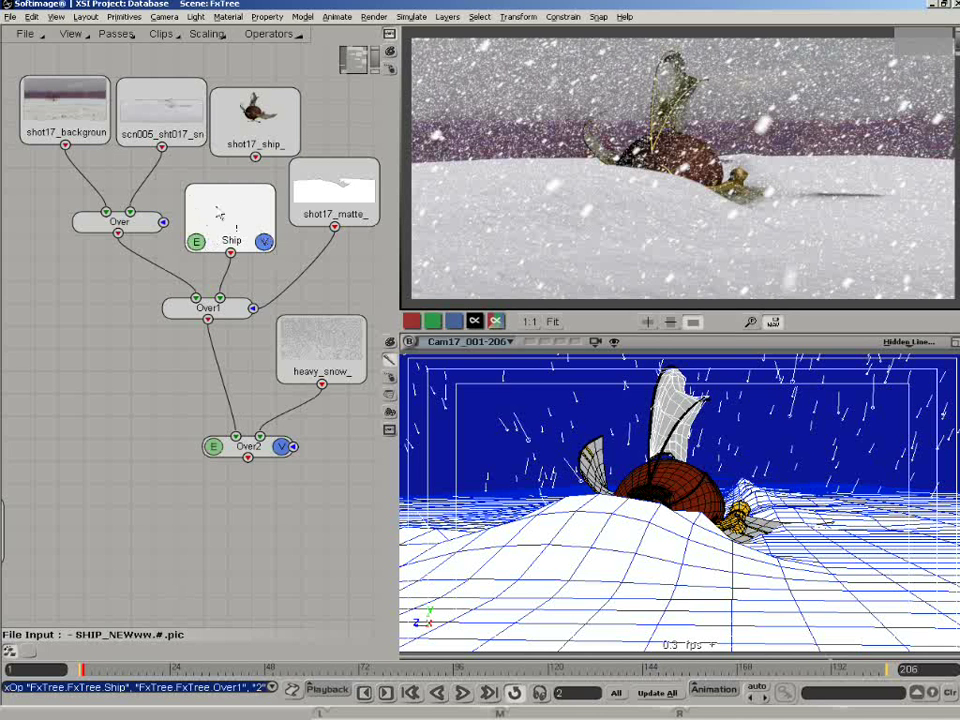
Render the current Ship pass.
click(12, 651)
click(40, 459)
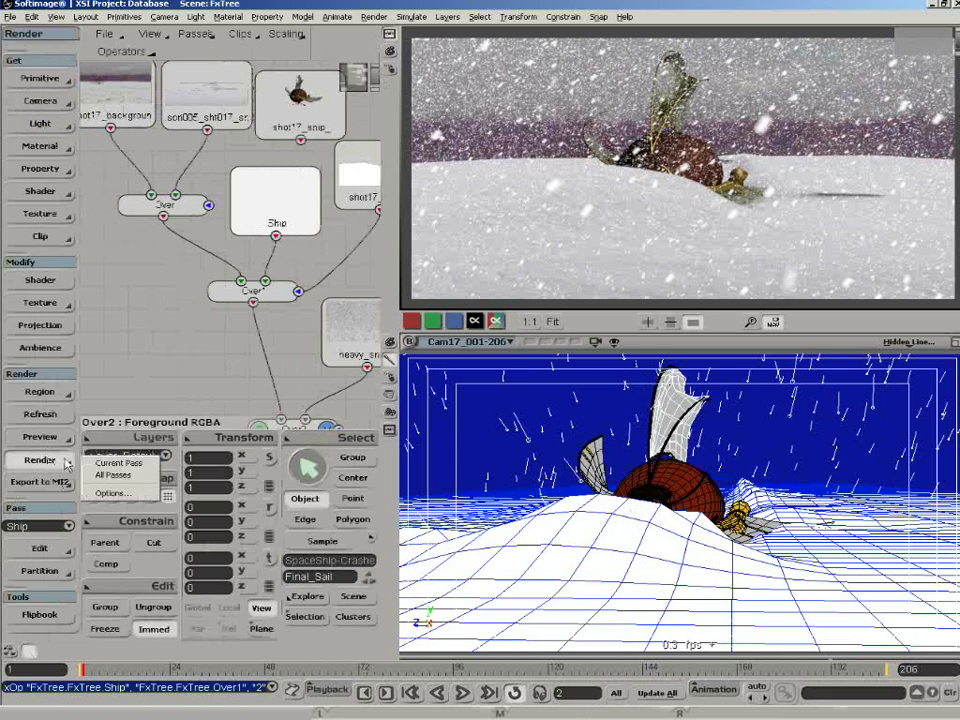
click(116, 464)
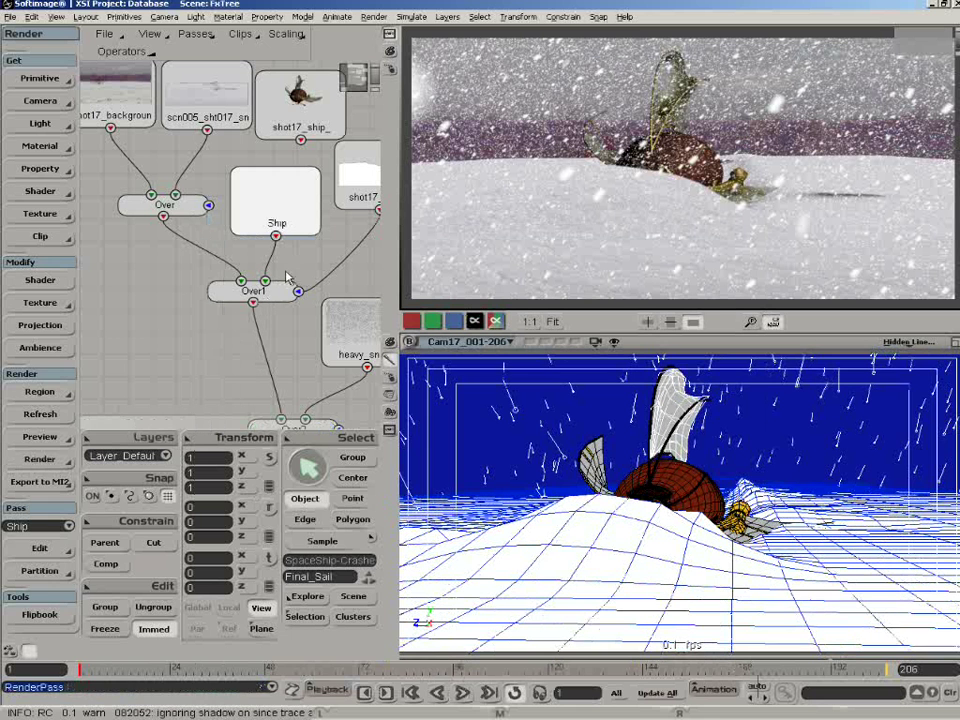
Refresh the composite at frame 1 with the rendered ship and hide the main command panels to show the whole Fx Tree.
click(97, 663)
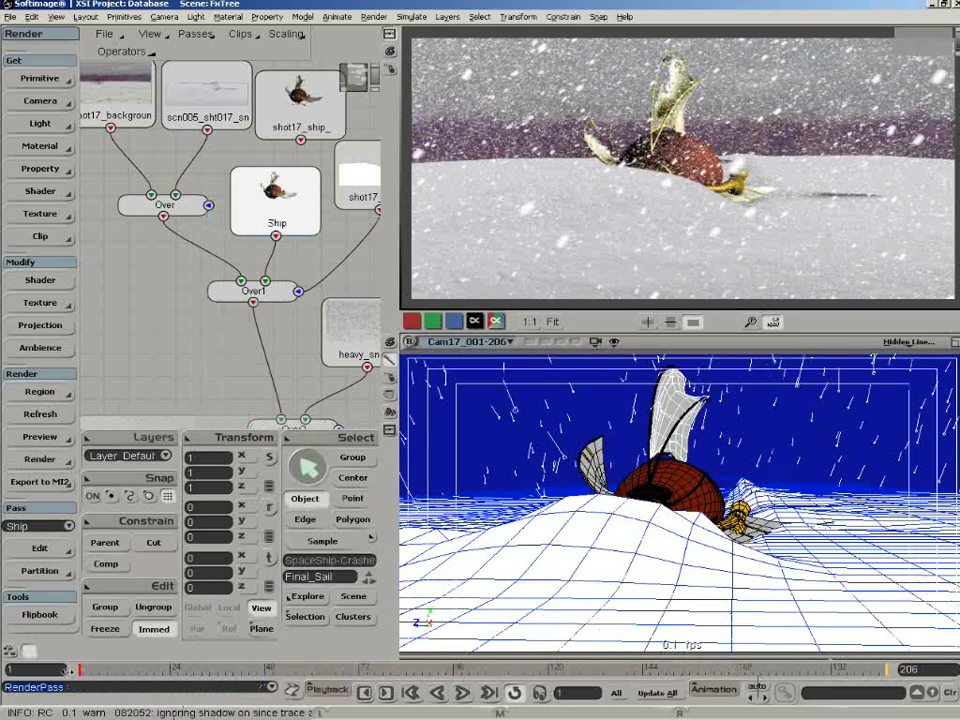
mouse_move(291, 250)
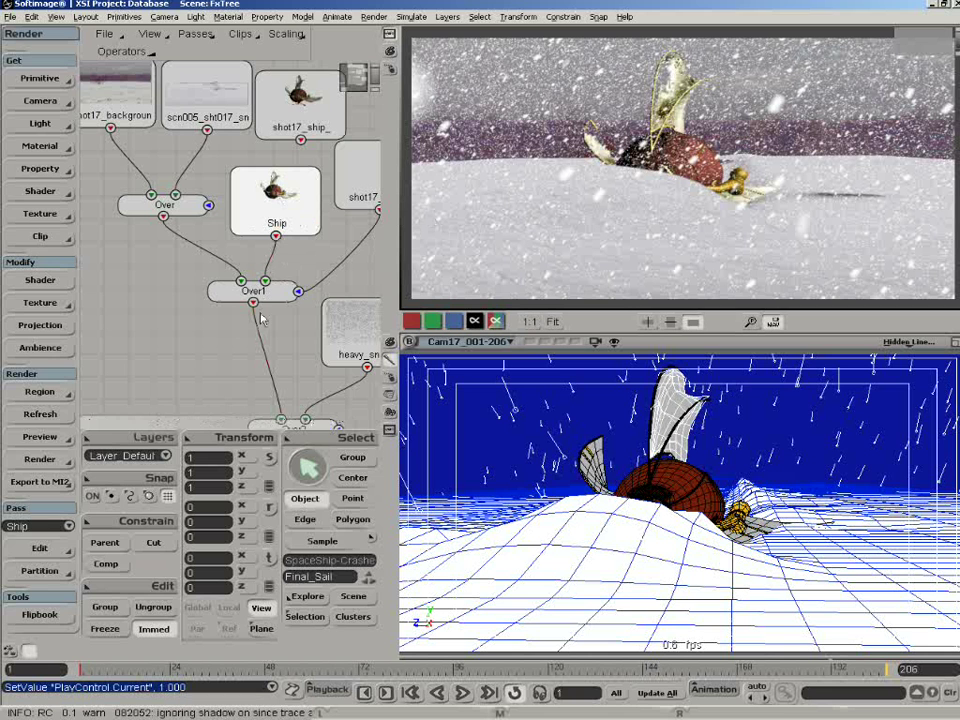
click(9, 651)
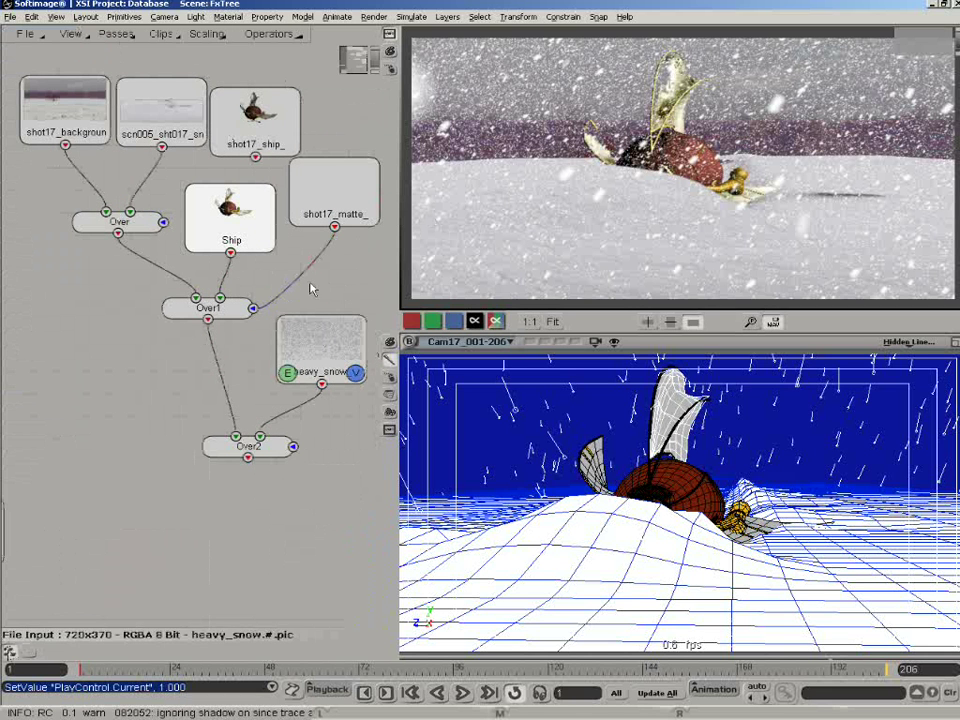
mouse_move(201, 246)
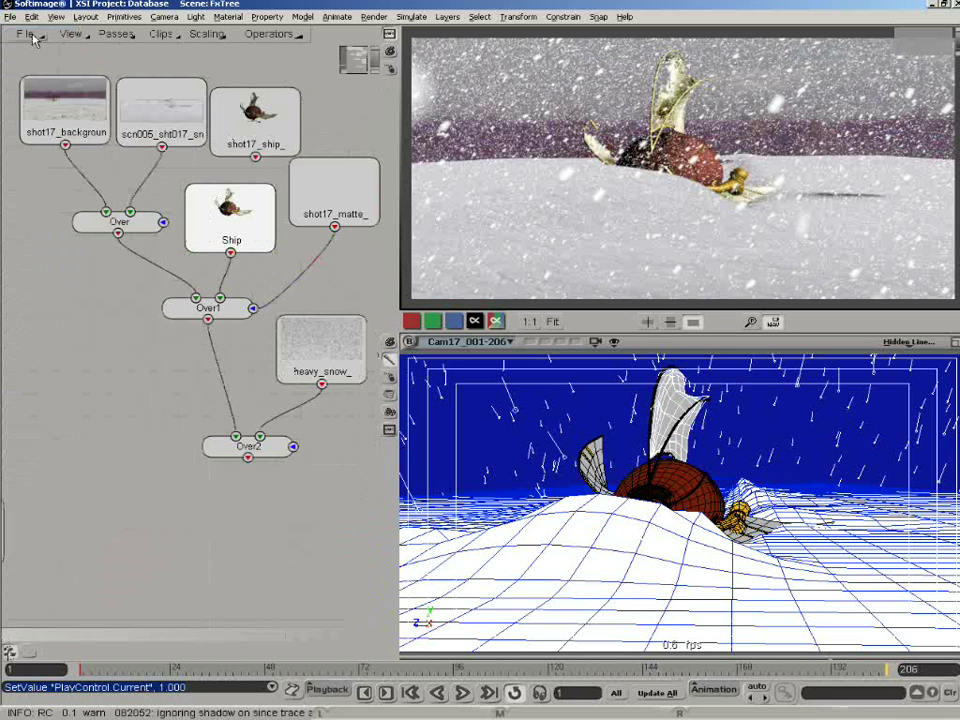